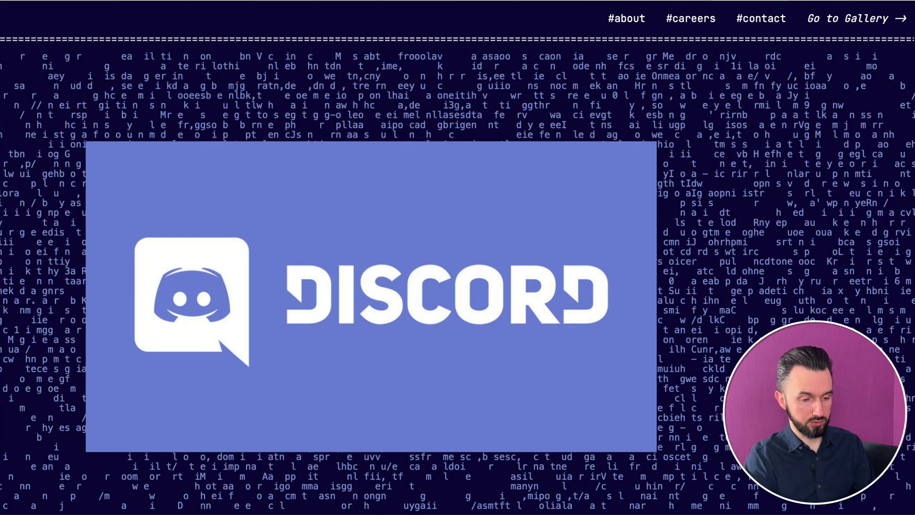
Switch to Discord and start an /imagine command in the Midjourney Bot chat.
key("super+Tab")
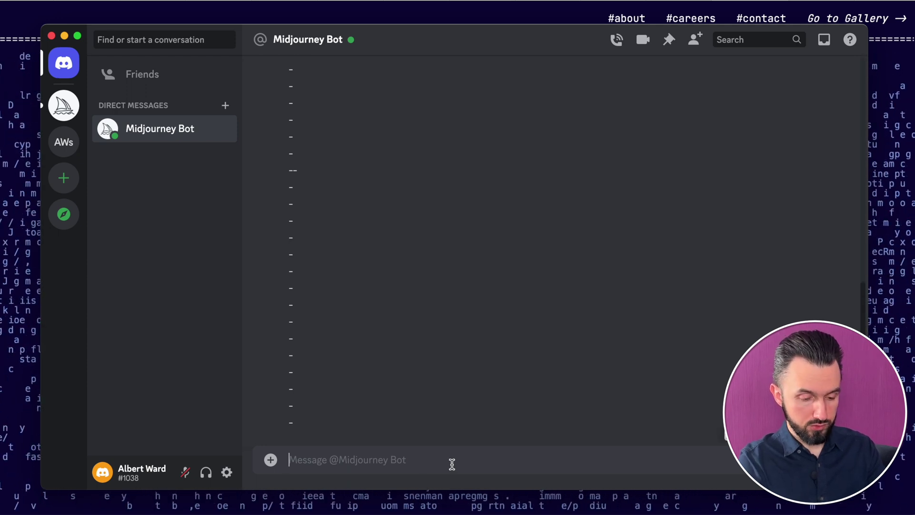
type("/")
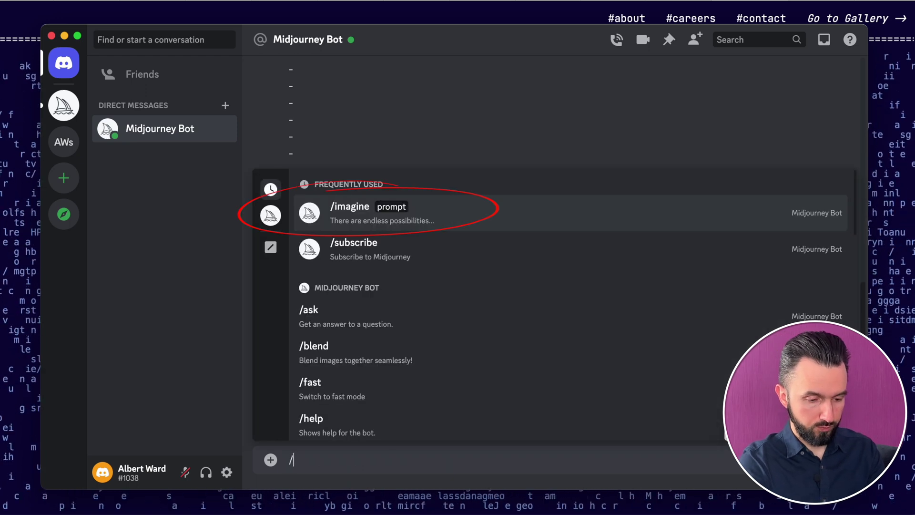
type("imagin")
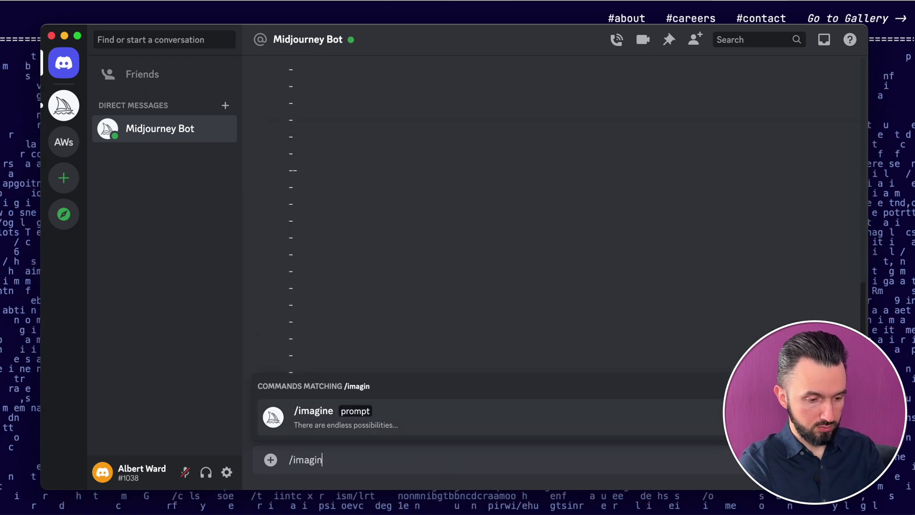
type("e")
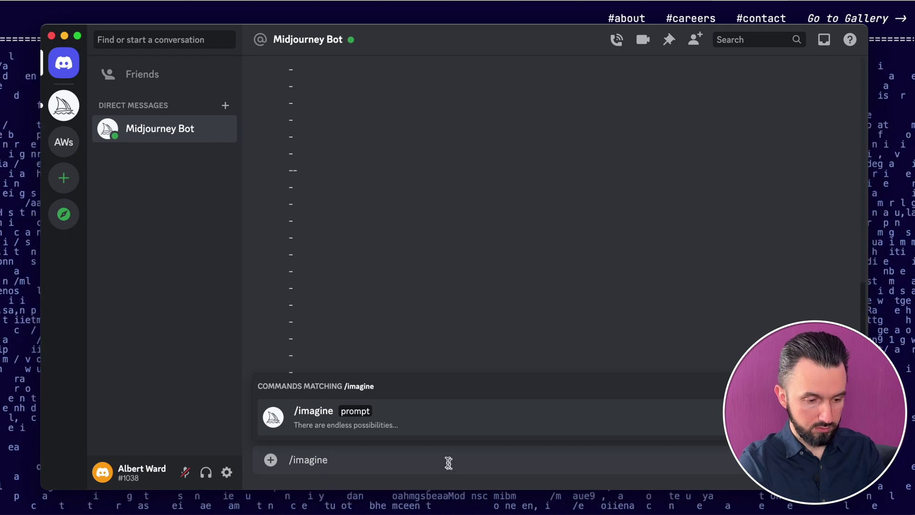
left_click(406, 407)
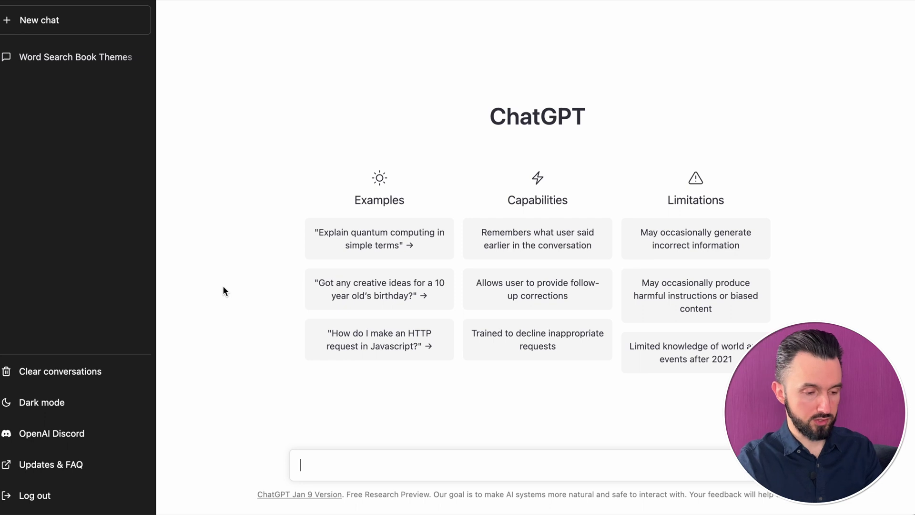
Ask ChatGPT to write 10 different coloring book ideas for kids ages 3-6, as 10 titles.
type("different ideas for")
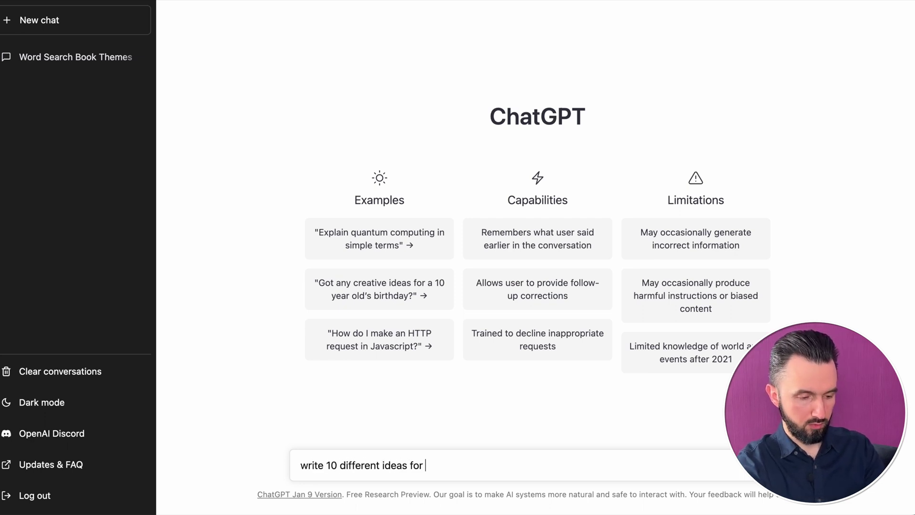
type(" a coloring book f")
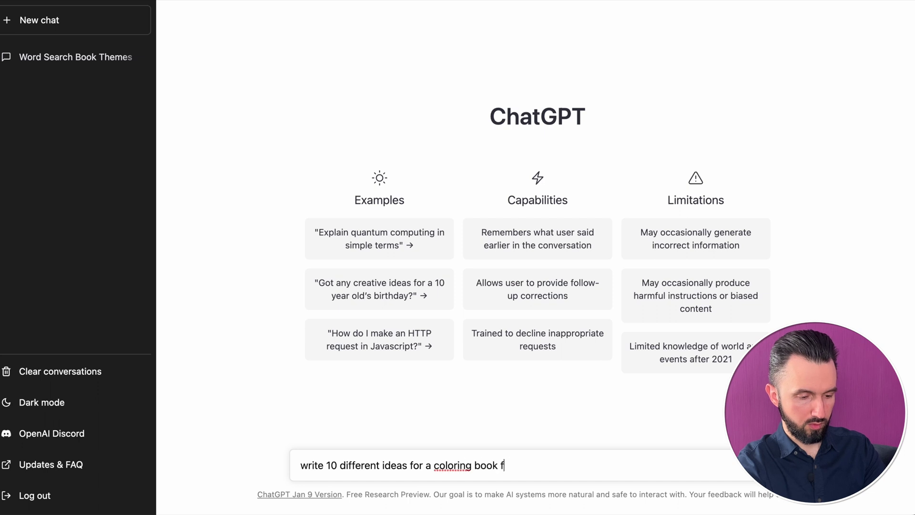
type("or kids, ages")
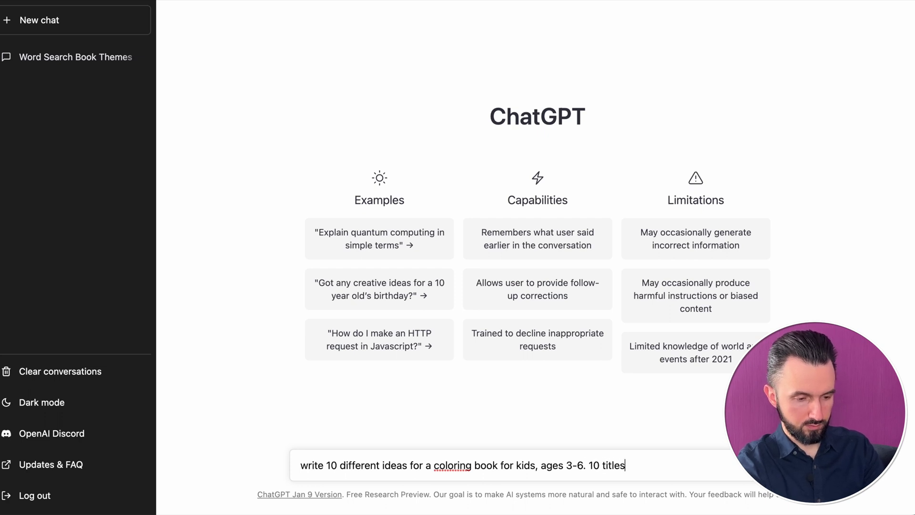
type("3-6. 10 titles")
key("Return")
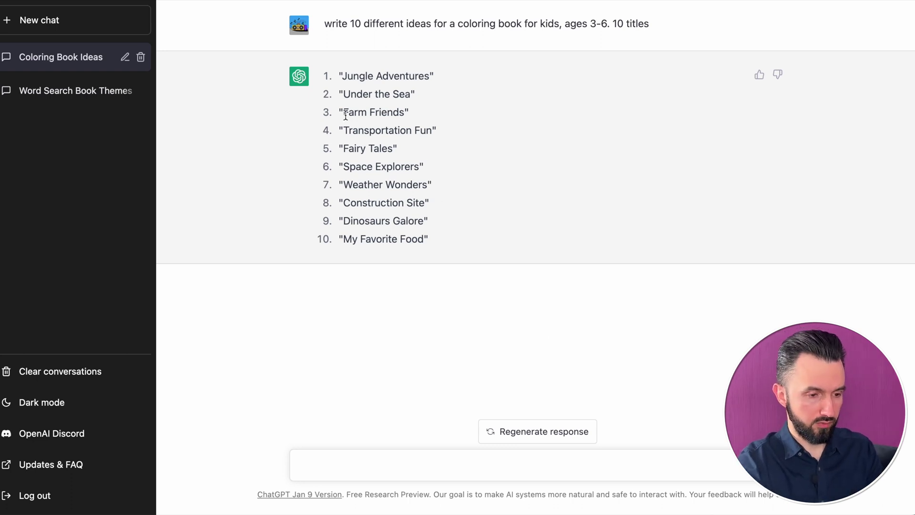
Highlight 'Farm Friends' and ask ChatGPT for 10 animals on that theme, correcting 'colrong' to 'coloring'.
left_click_drag(345, 115, 404, 109)
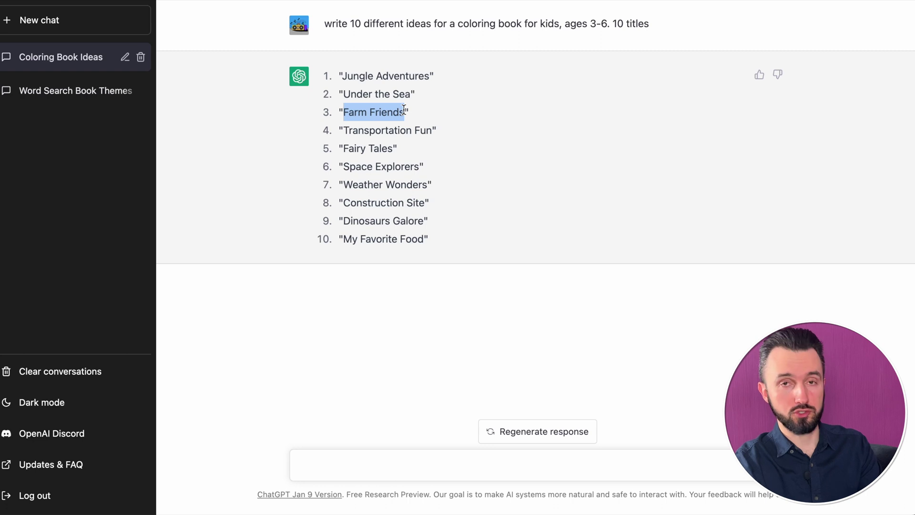
left_click(410, 465)
type("write 10 animals")
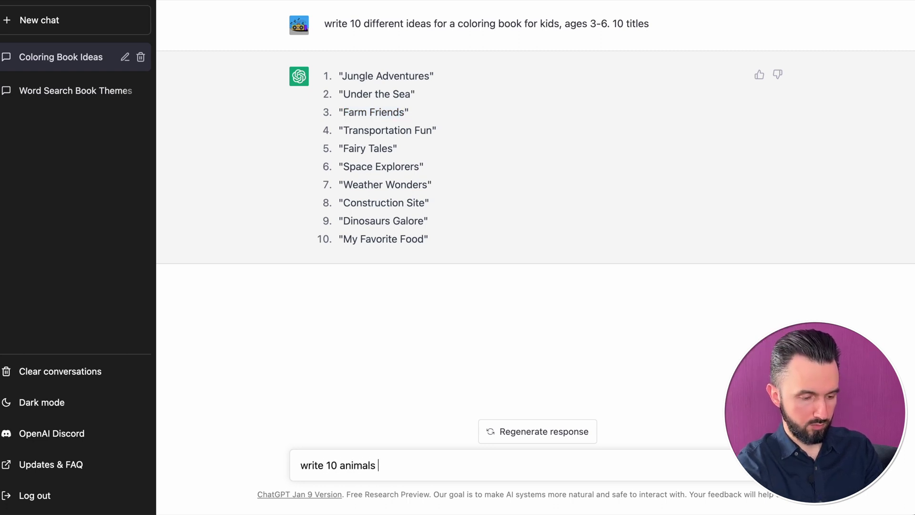
type(" for colrong book that you suggested earlier on Farm Friends theme")
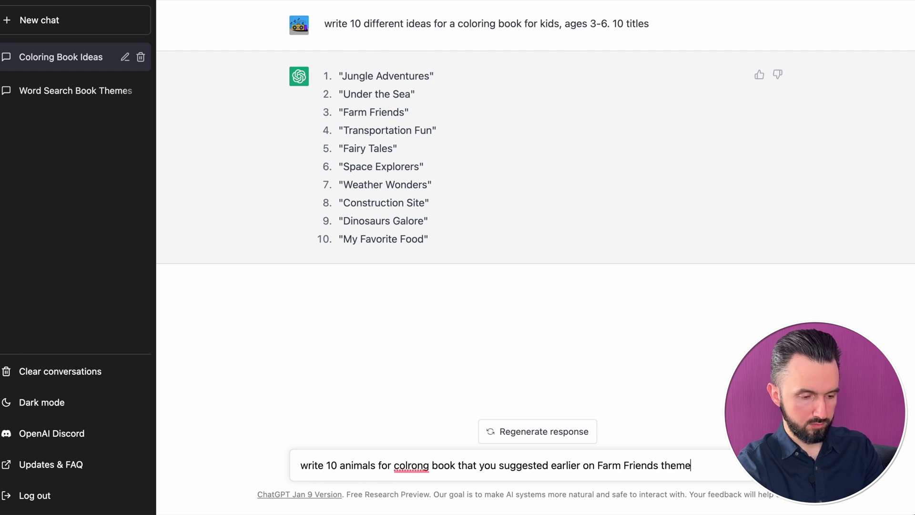
left_click(421, 422)
key("Return")
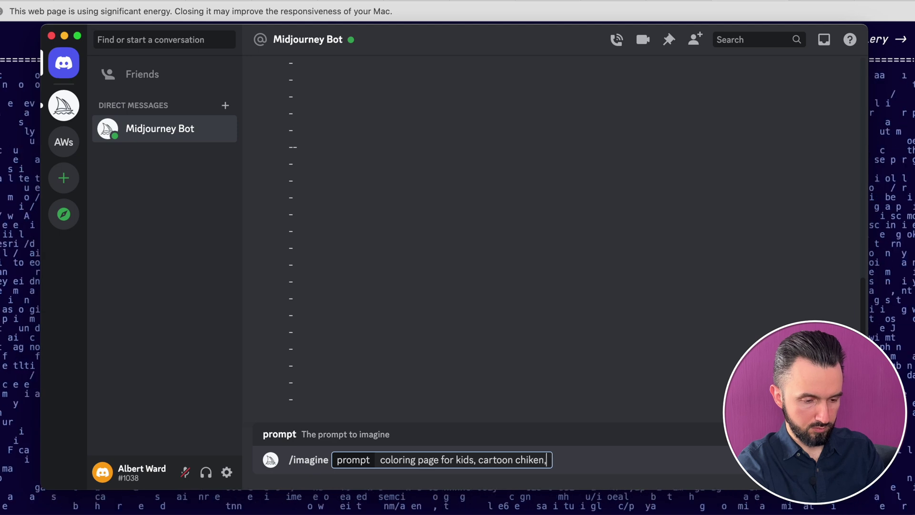
Fix 'chiken' to 'chicken' and submit the prompt ending 'simply cartoon style, isolated, --v 4 --q 2'.
mouse_move(530, 460)
left_click(530, 413)
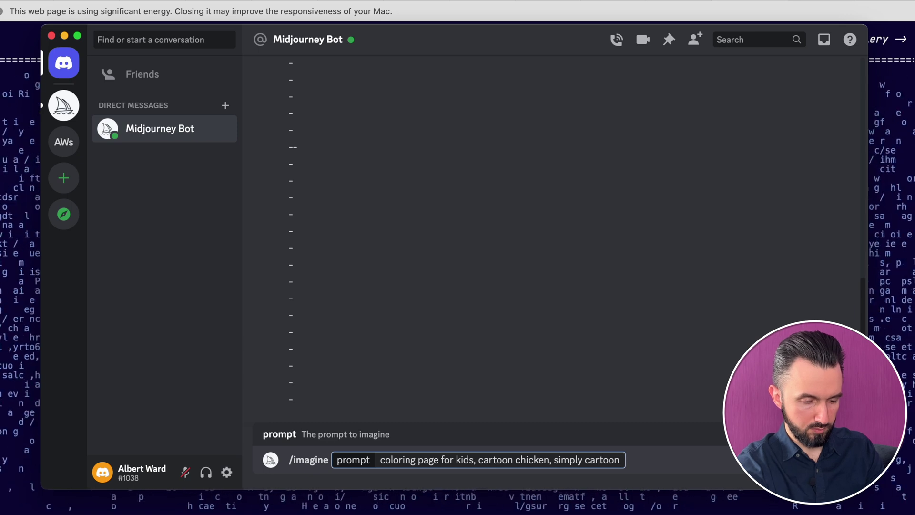
type("simply cartoon style, isolated,")
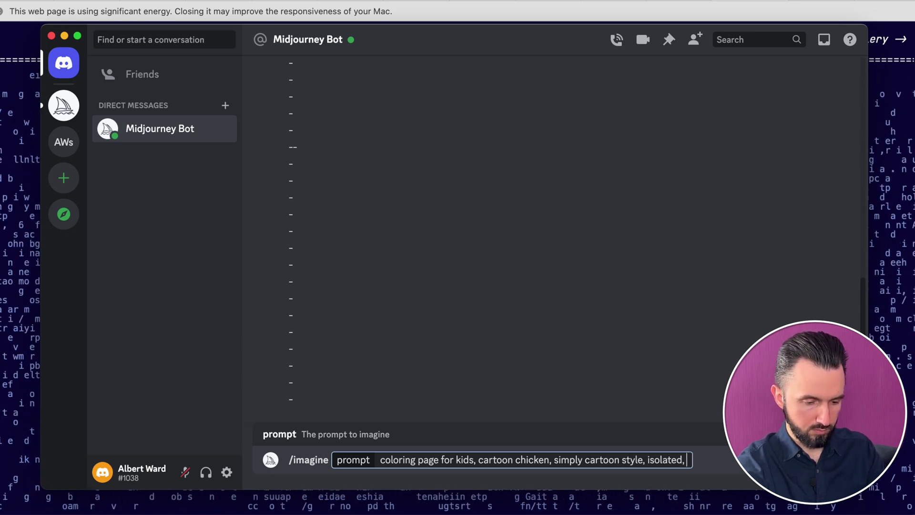
type(" --v 4 --q 2")
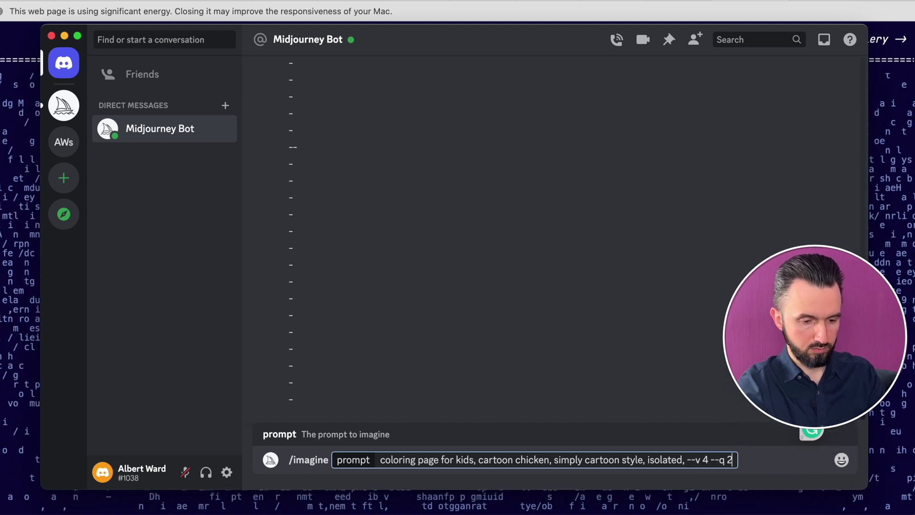
key("Return")
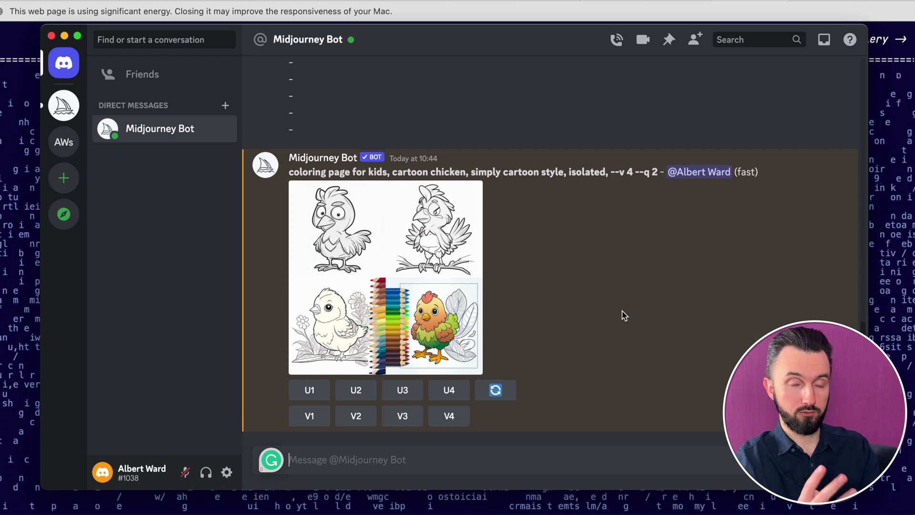
left_click(401, 245)
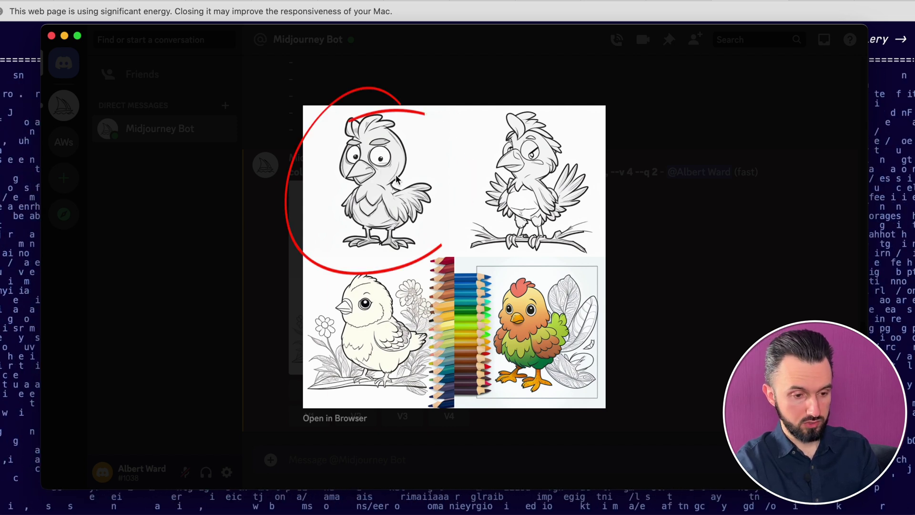
left_click(702, 299)
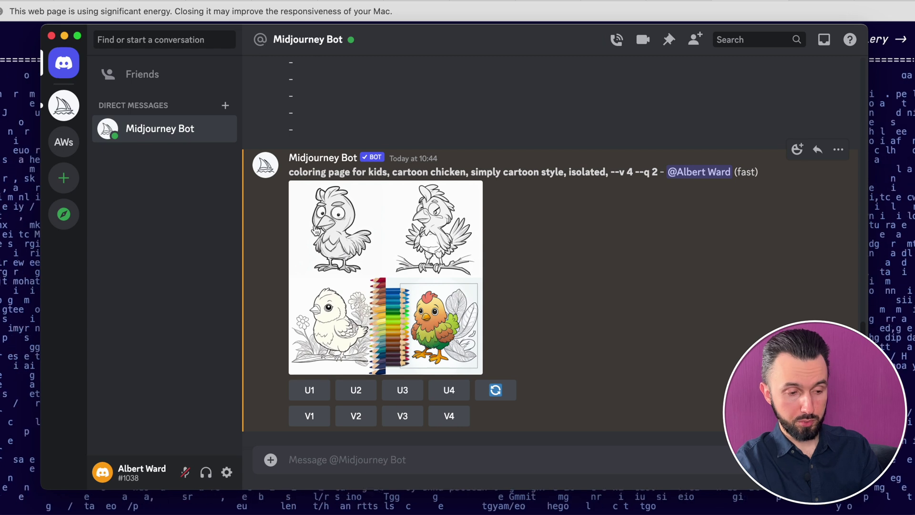
Request V1 variations of the first chicken drawing and enlarge the resulting grid.
left_click(319, 422)
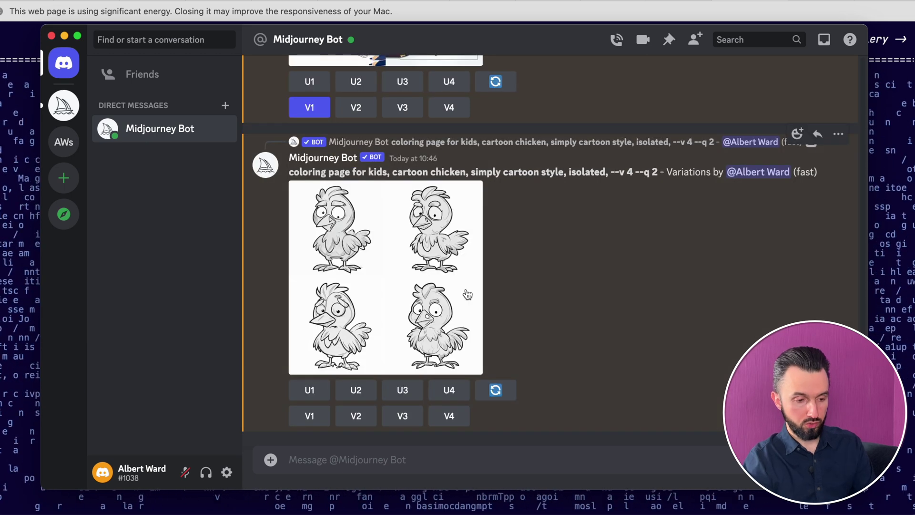
left_click(434, 249)
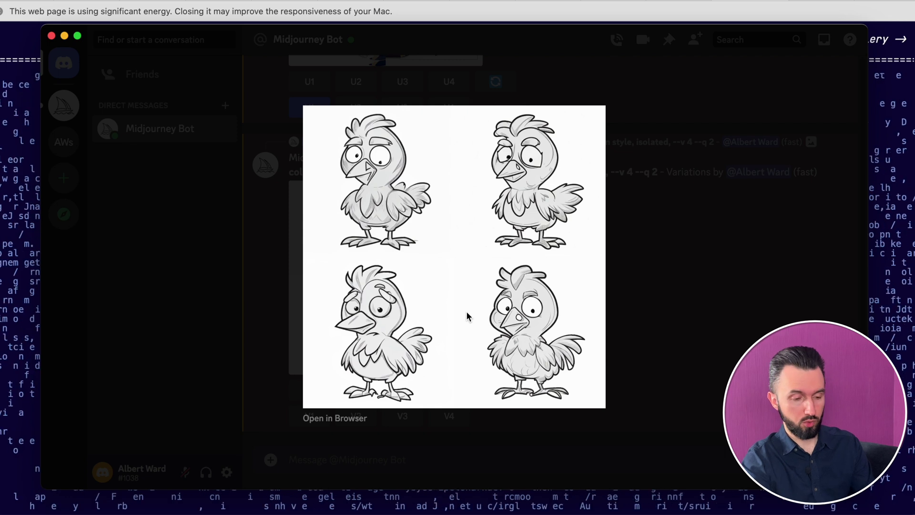
Copy the previous chicken prompt into a new /imagine command.
left_click(664, 304)
left_click_drag(289, 172, 656, 172)
key("super+c")
left_click(488, 453)
type("/ima")
key("Tab")
key("super+v")
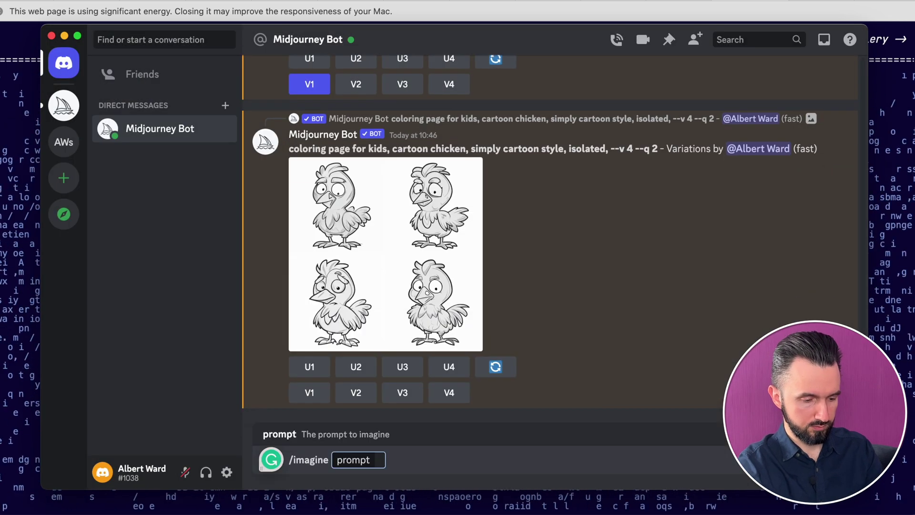
Change 'simply' to 'simple', insert 'funny chicken,' and submit the revised prompt.
left_click(517, 459)
key("alt+Right")
key("alt+Right")
key("BackSpace")
type("e")
key("alt+Left")
type("funny chicken,")
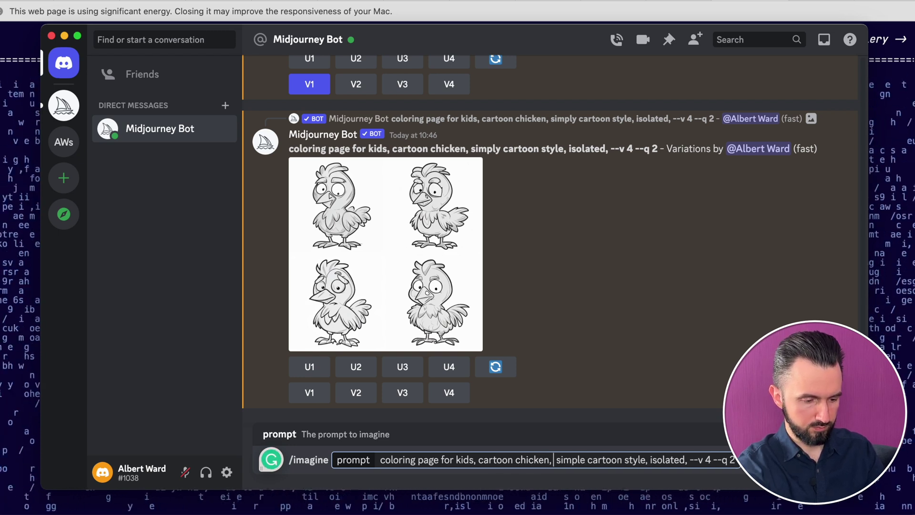
key("Return")
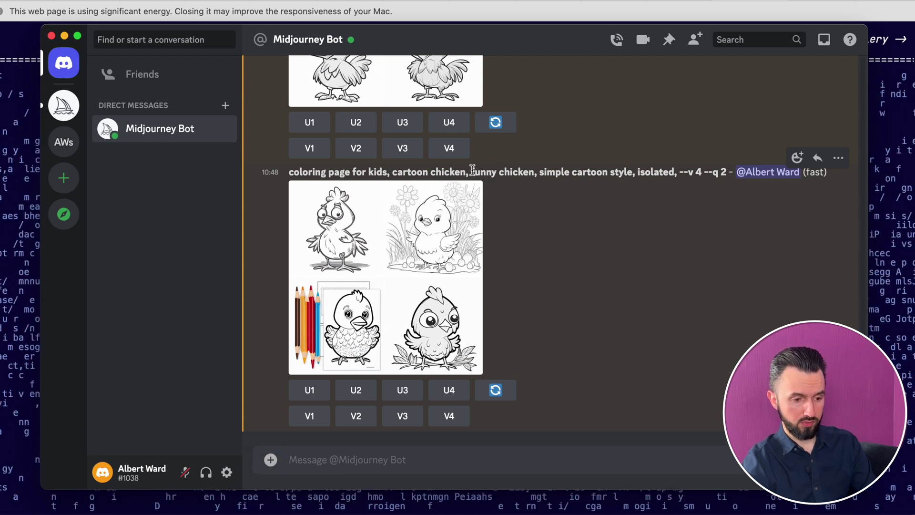
Preview the funny chicken grid, then upscale image 2, the chick among flowers, and enlarge it.
left_click_drag(471, 172, 535, 169)
left_click(457, 334)
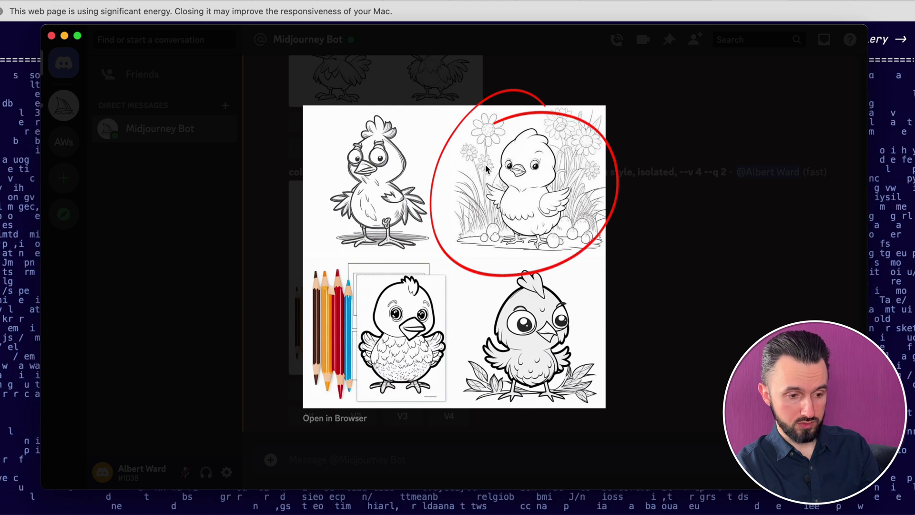
left_click(666, 255)
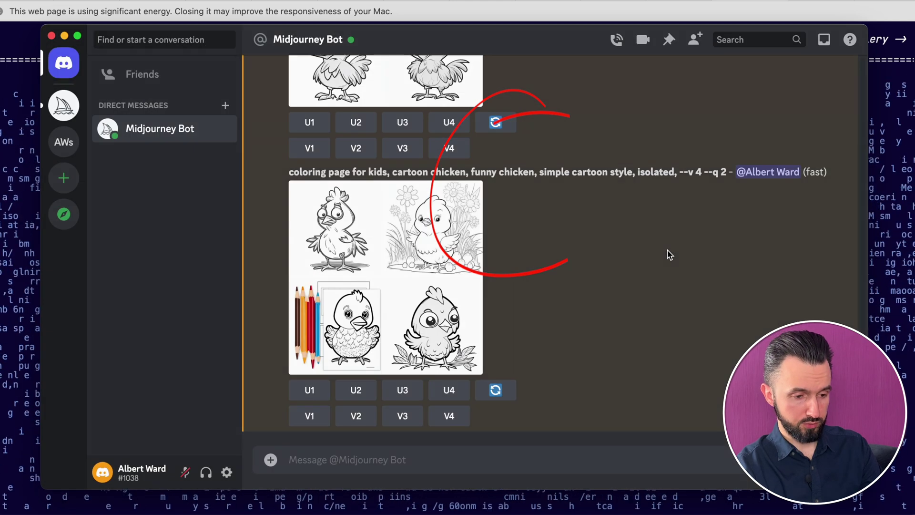
left_click(361, 397)
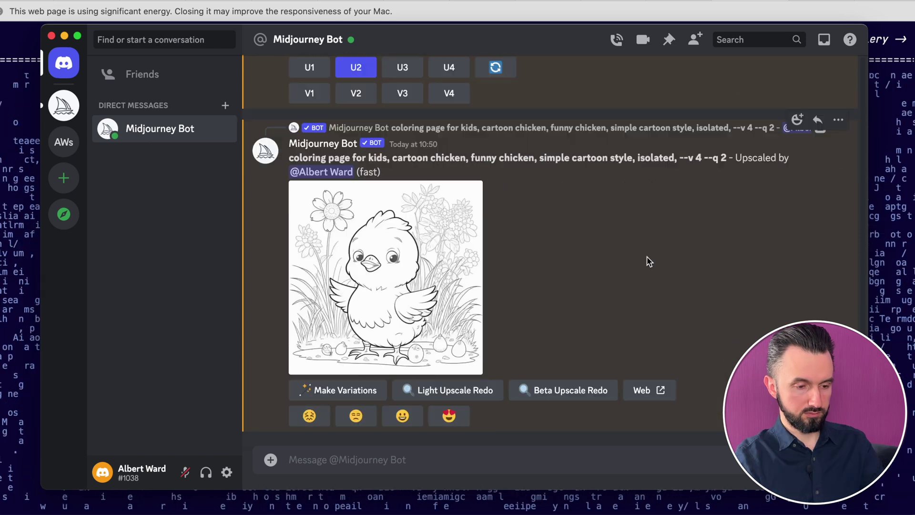
left_click(443, 265)
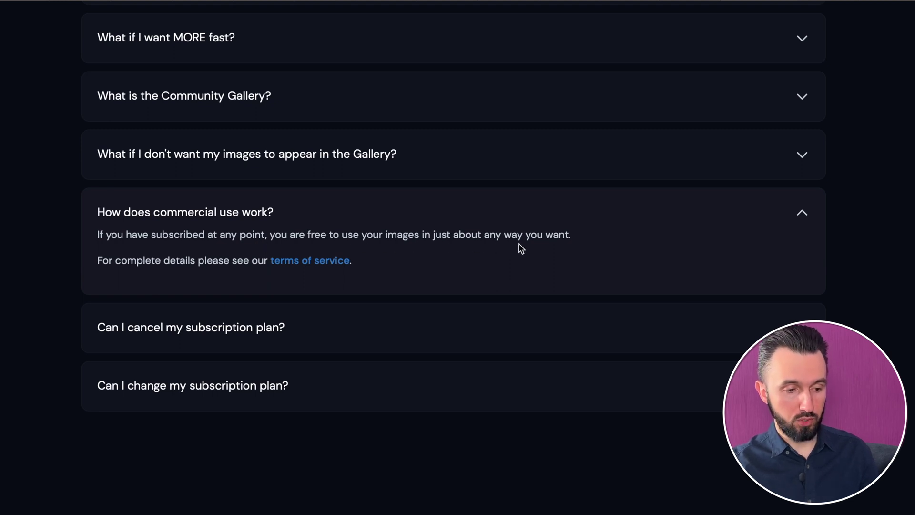
Scroll up from the FAQ toward the subscription plan cards.
scroll(33, 317, "up", 1)
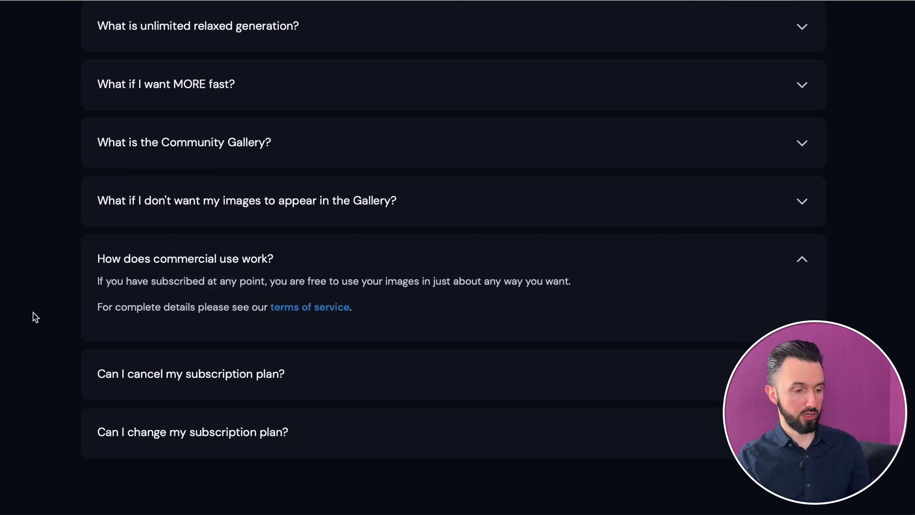
Switch the subscription page to yearly billing, showing $8, $24 and $48 per month.
scroll(34, 317, "up", 20)
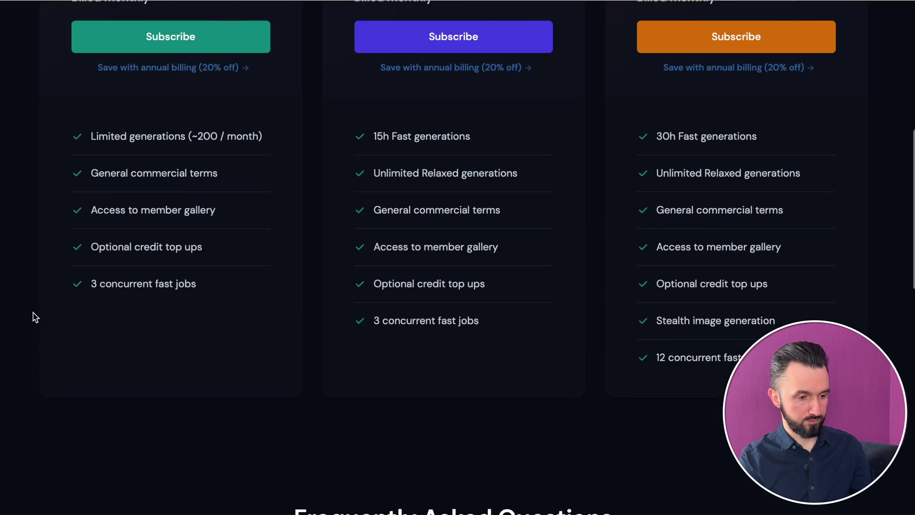
scroll(34, 317, "up", 1)
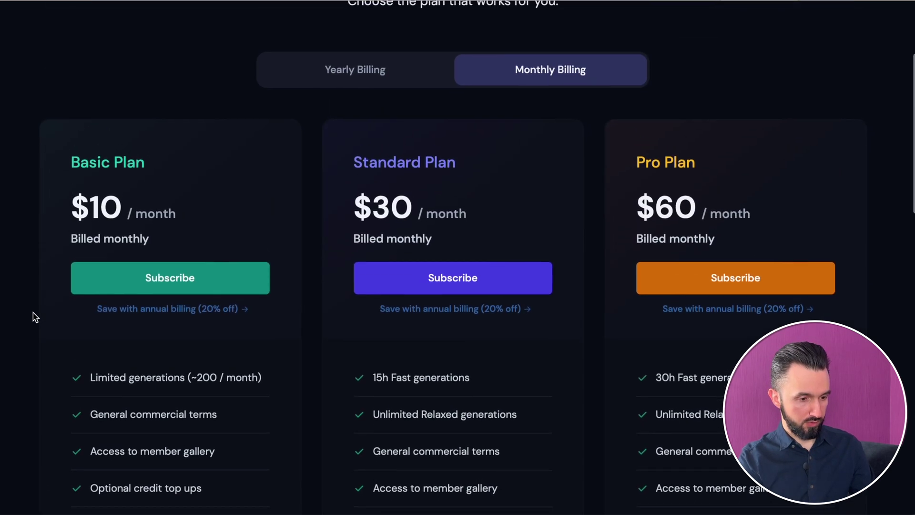
scroll(481, 79, "up", 2)
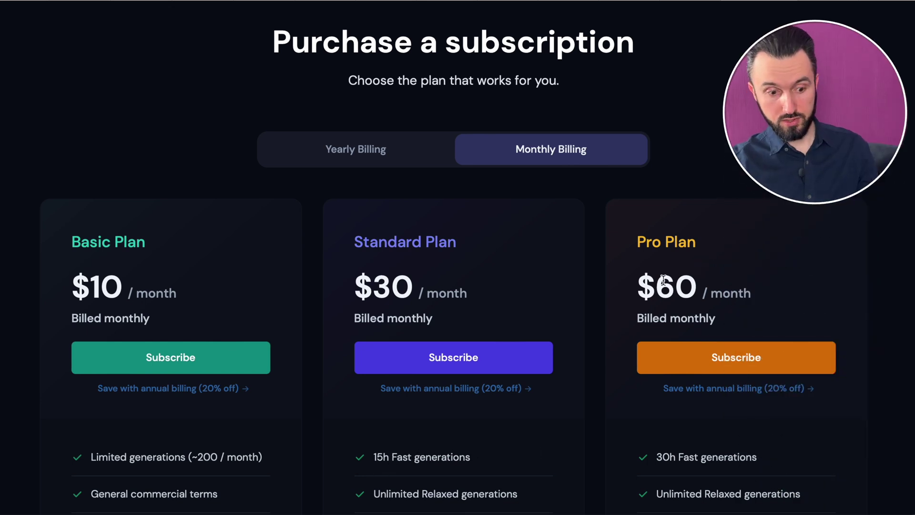
left_click(377, 160)
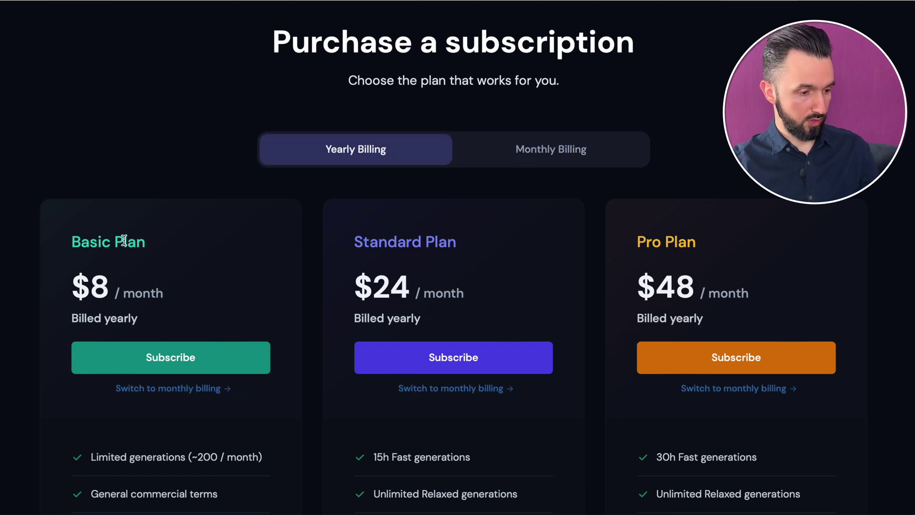